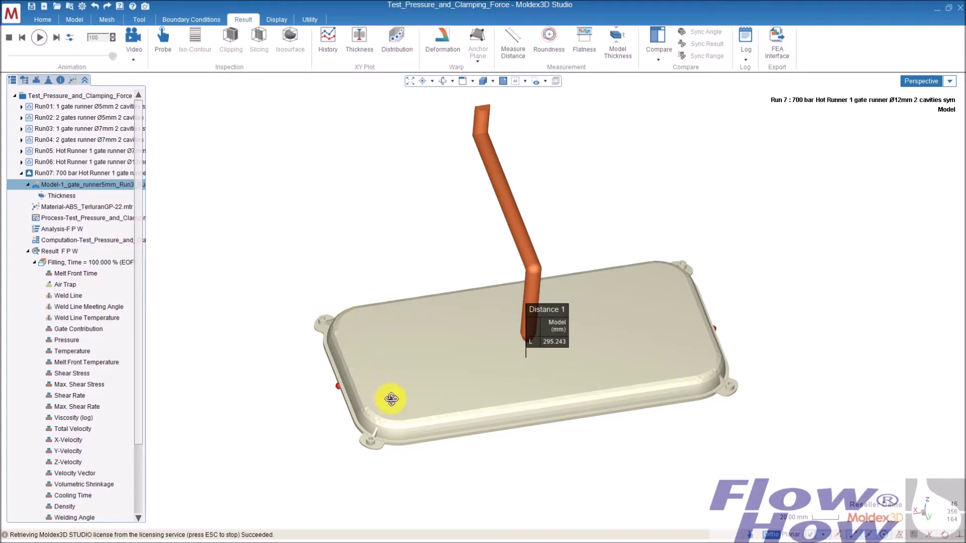
# Orbit the part and runner to inspect them from several angles
pyautogui.moveTo(388, 399); pyautogui.dragTo(642, 390, button='middle')
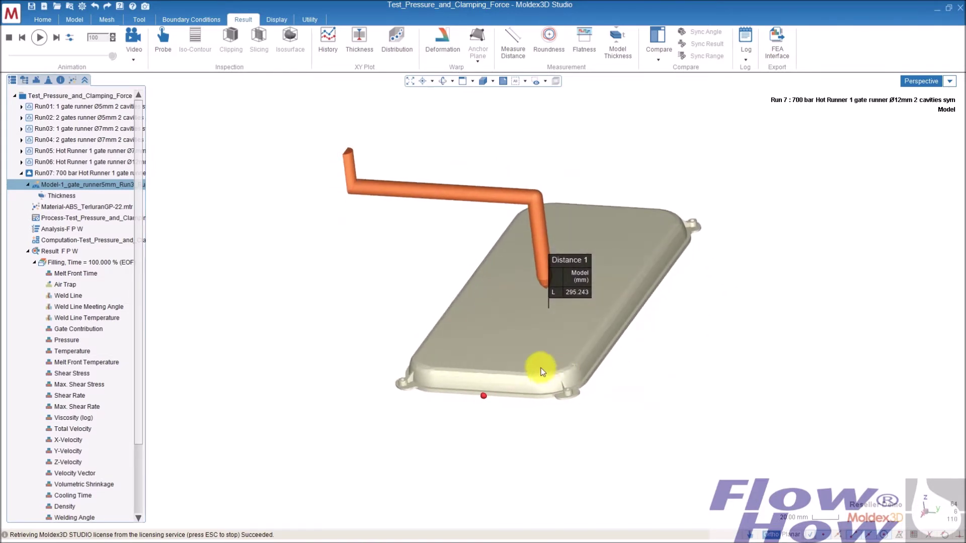
pyautogui.moveTo(480, 348); pyautogui.dragTo(459, 350, button='middle')
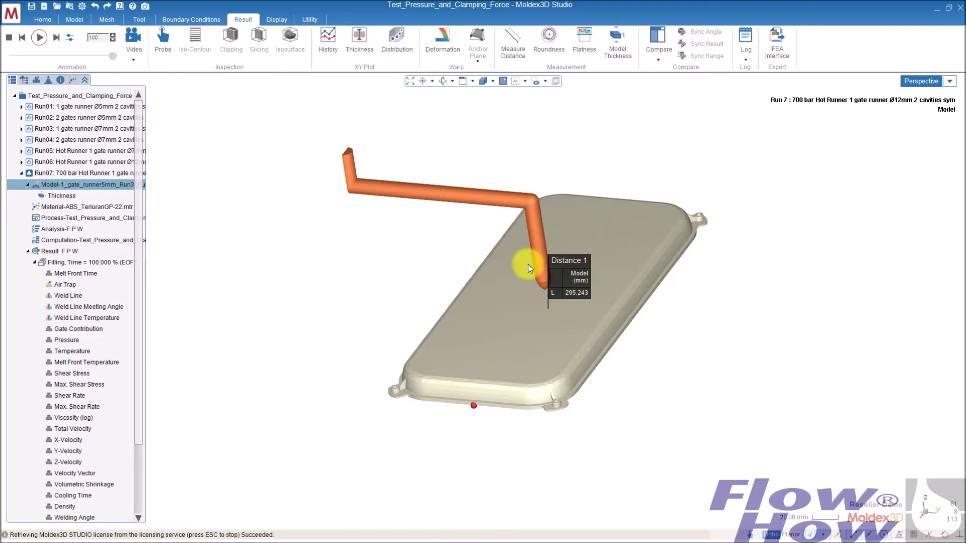
pyautogui.moveTo(410, 269); pyautogui.dragTo(647, 270, button='middle')
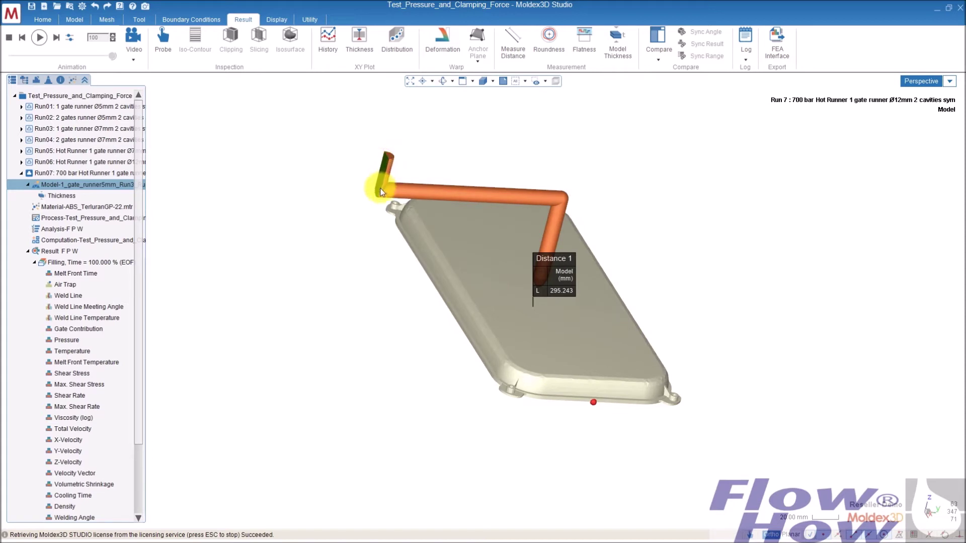
pyautogui.moveTo(675, 390); pyautogui.dragTo(789, 392, button='middle')
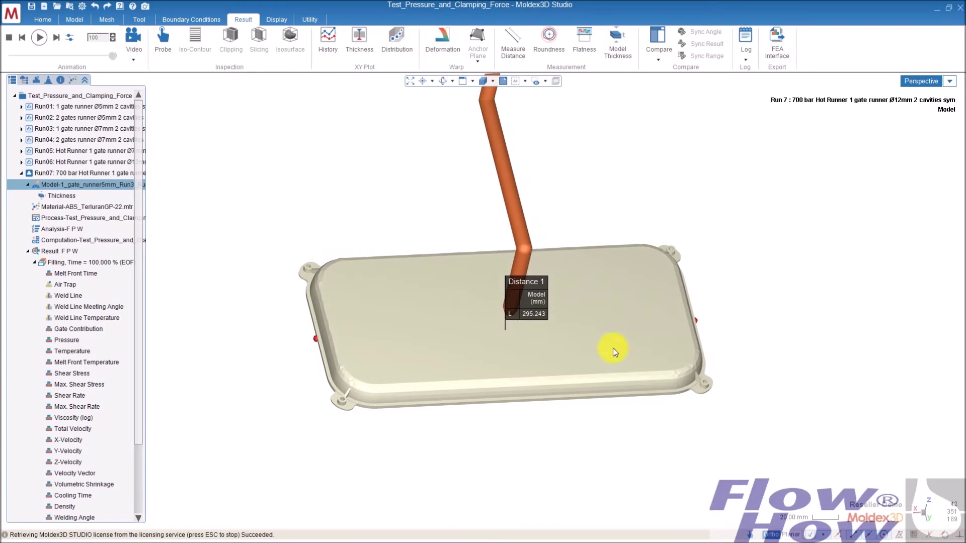
pyautogui.moveTo(613, 348); pyautogui.dragTo(590, 198, button='middle')
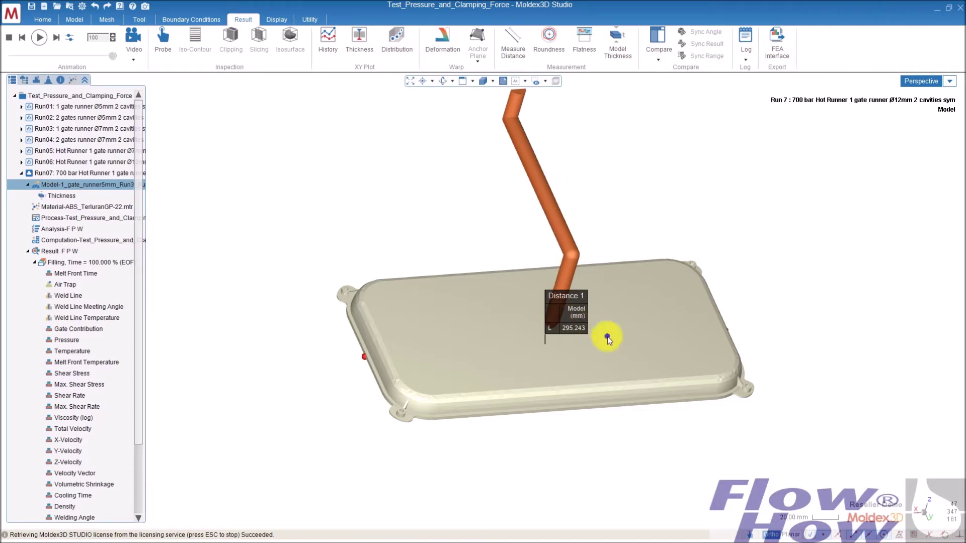
pyautogui.moveTo(608, 337)
pyautogui.mouseDown(button='middle')
pyautogui.moveTo(656, 307)
pyautogui.moveTo(632, 338)
pyautogui.moveTo(604, 344)
pyautogui.mouseUp(button='middle')
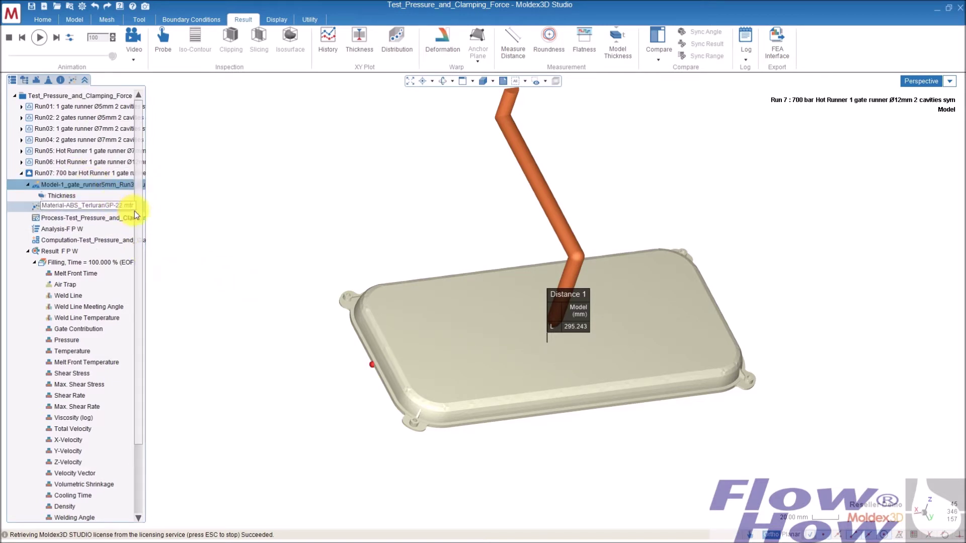
# Load Run07's Packing Melt Front Time result, showing a 0–2.124 sec scale
pyautogui.moveTo(140, 225); pyautogui.dragTo(137, 313)
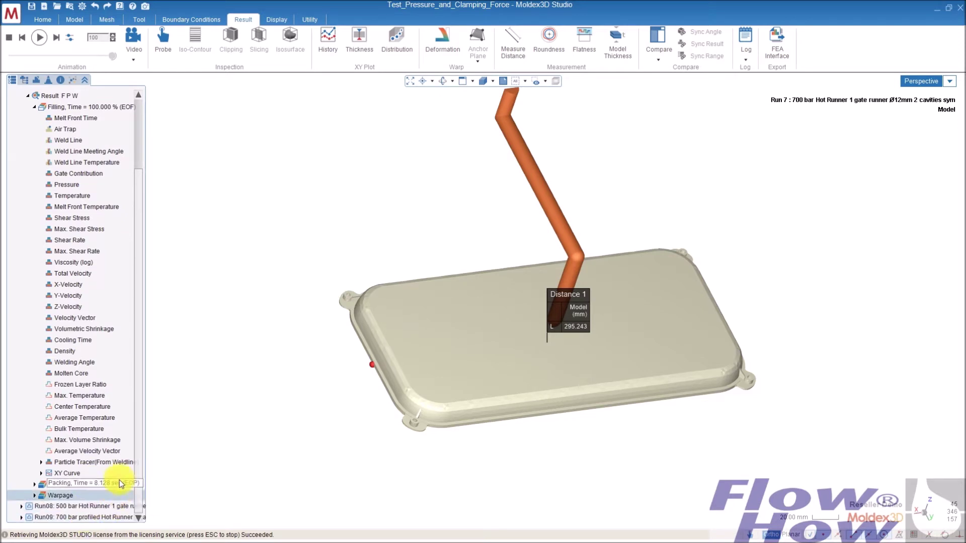
pyautogui.moveTo(137, 428); pyautogui.dragTo(144, 346)
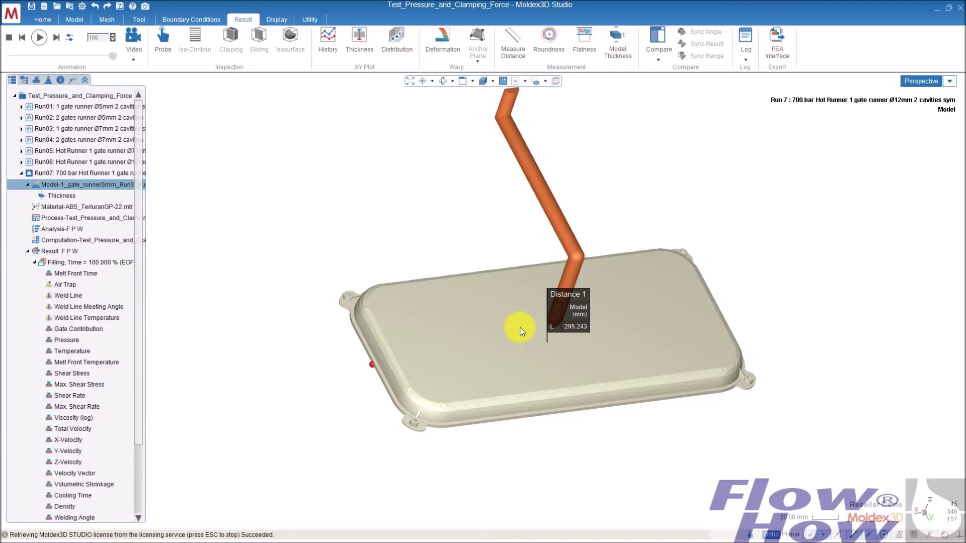
pyautogui.moveTo(575, 349); pyautogui.dragTo(673, 341, button='middle')
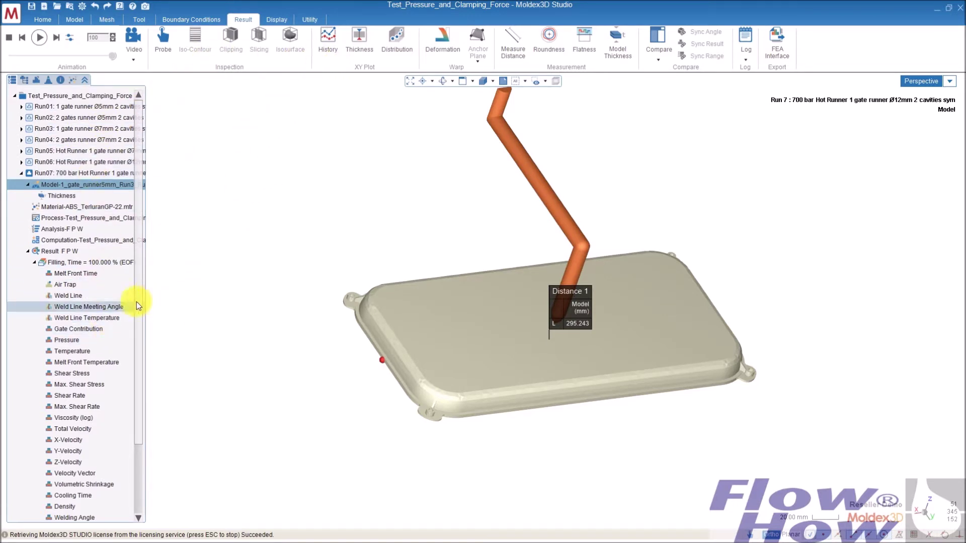
pyautogui.moveTo(138, 259); pyautogui.dragTo(135, 334)
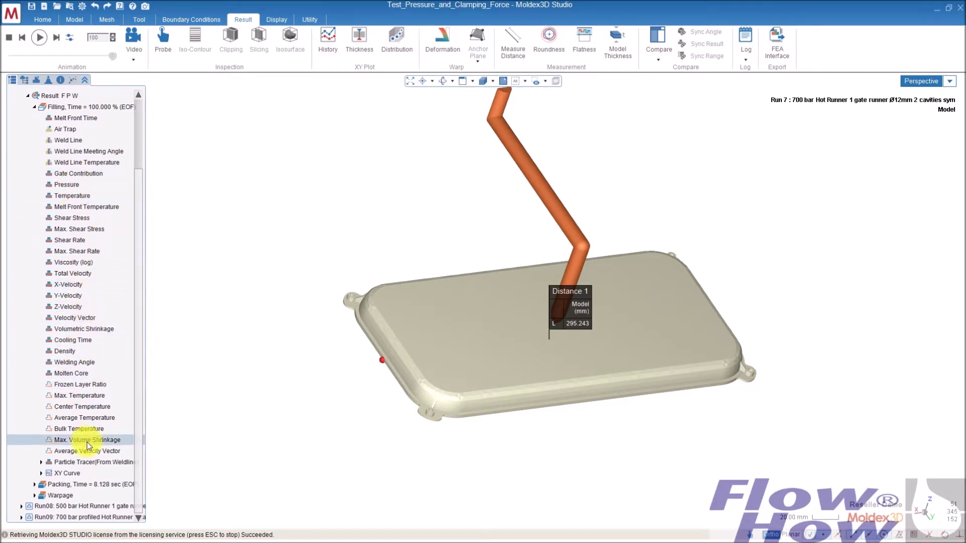
pyautogui.doubleClick(95, 485)
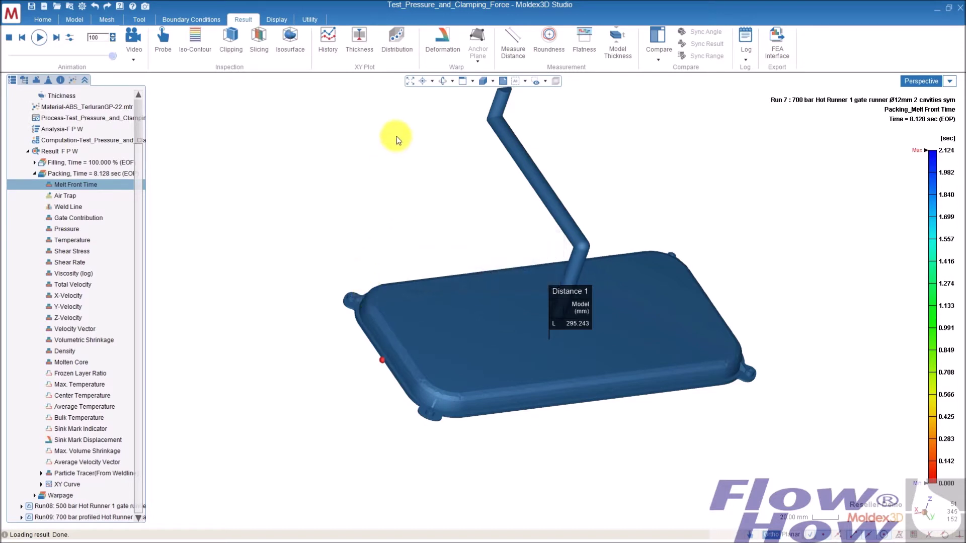
# Add Run 7 and Run 8 Clamping Force curves to one History chart
pyautogui.click(329, 38)
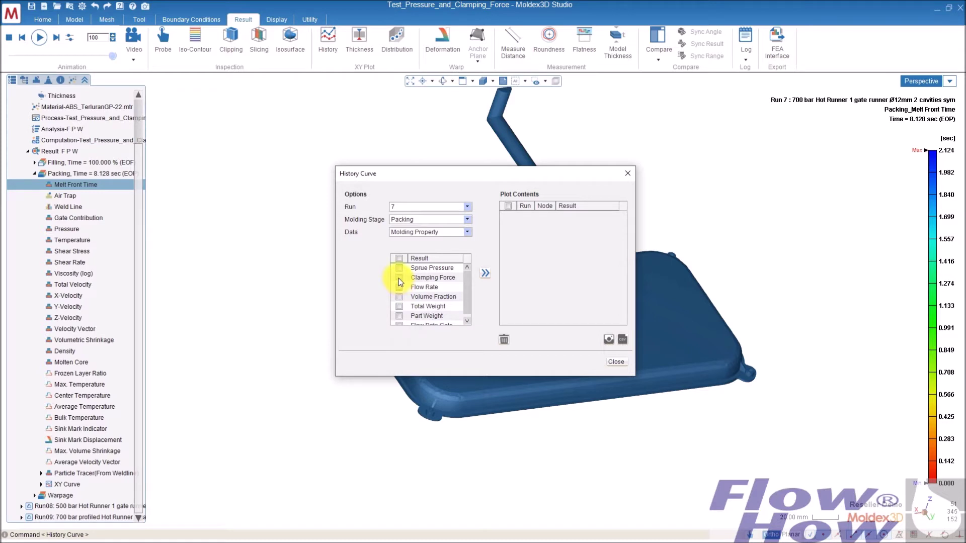
pyautogui.click(399, 279)
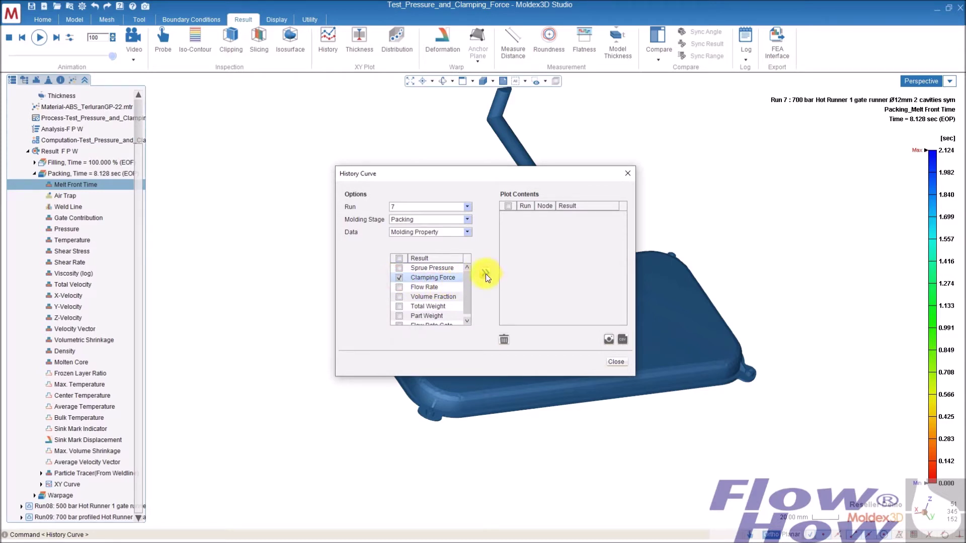
pyautogui.click(485, 274)
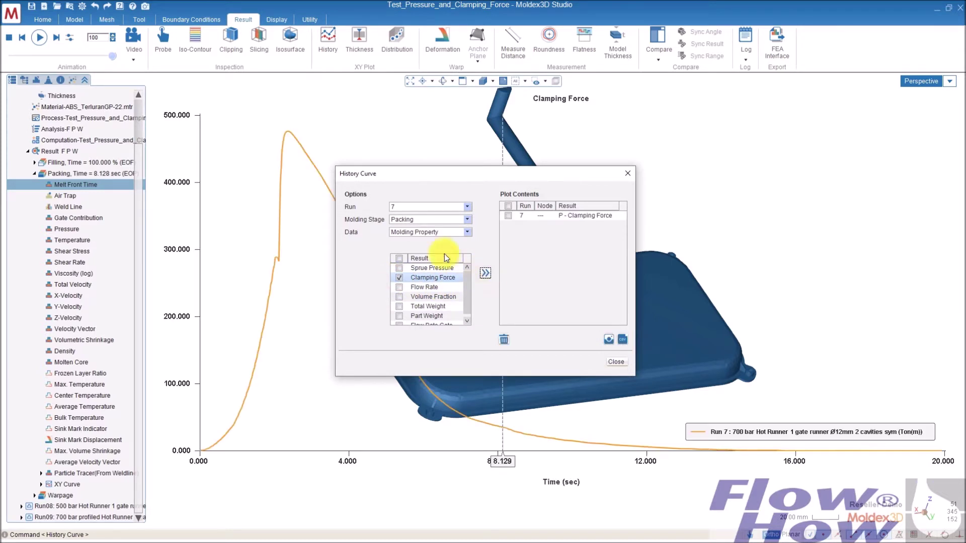
pyautogui.click(466, 207)
pyautogui.click(415, 293)
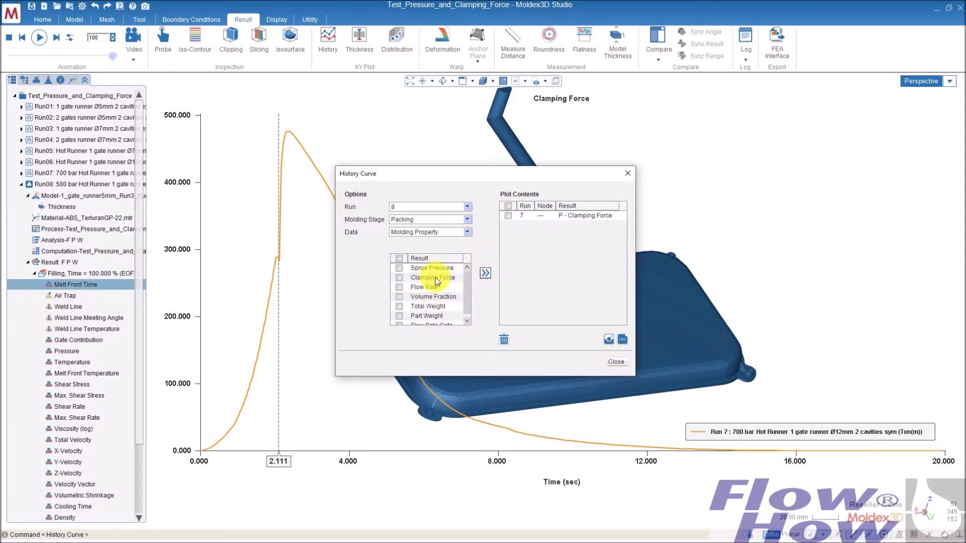
pyautogui.click(399, 277)
pyautogui.click(485, 273)
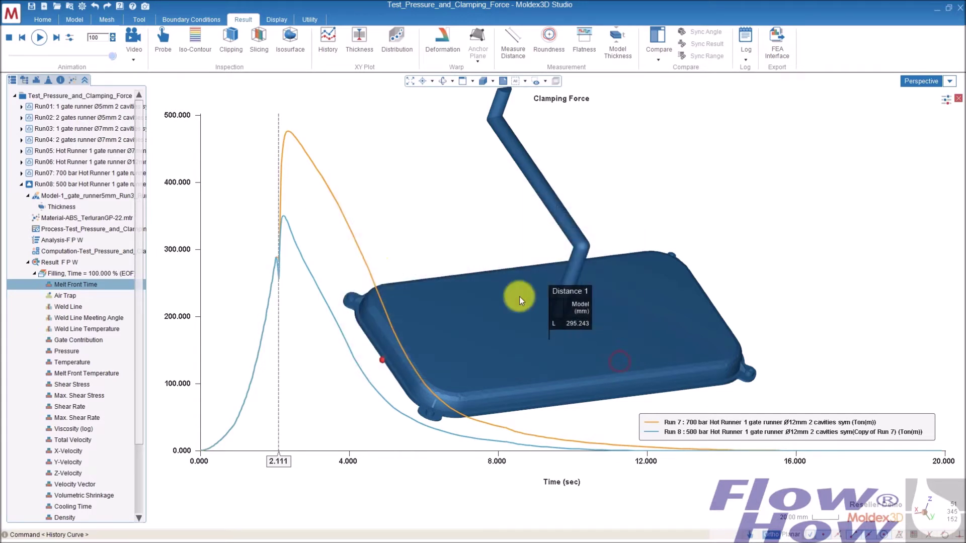
pyautogui.click(617, 361)
pyautogui.doubleClick(78, 230)
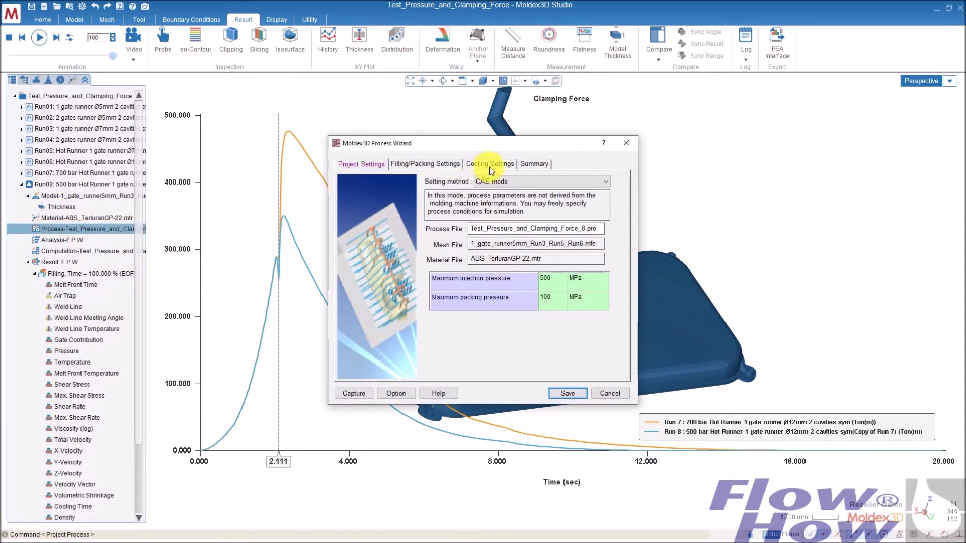
pyautogui.click(455, 164)
pyautogui.click(484, 301)
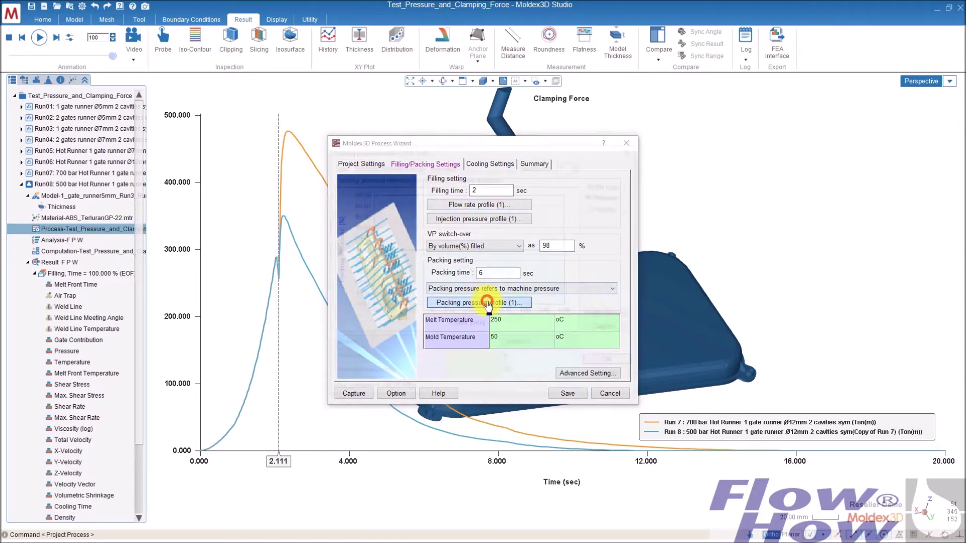
pyautogui.click(431, 165)
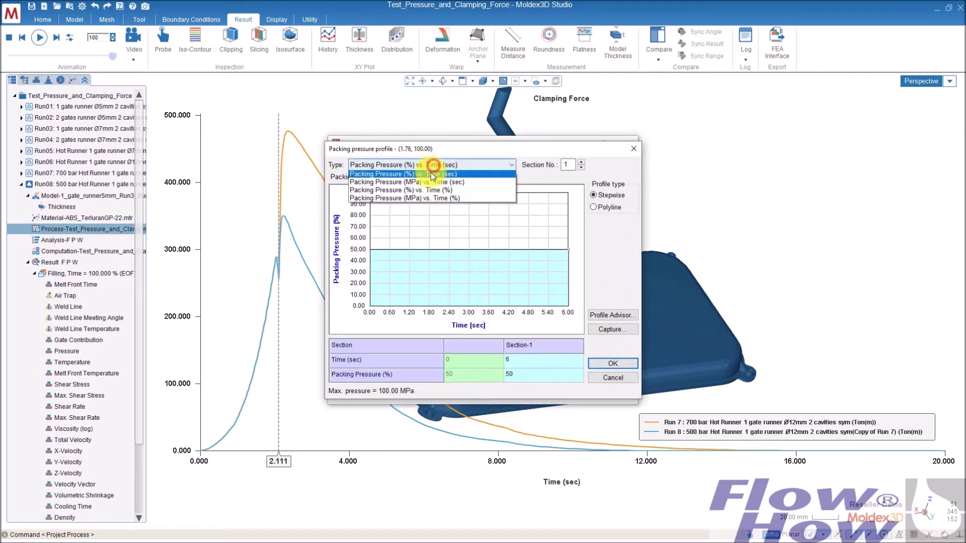
pyautogui.click(385, 184)
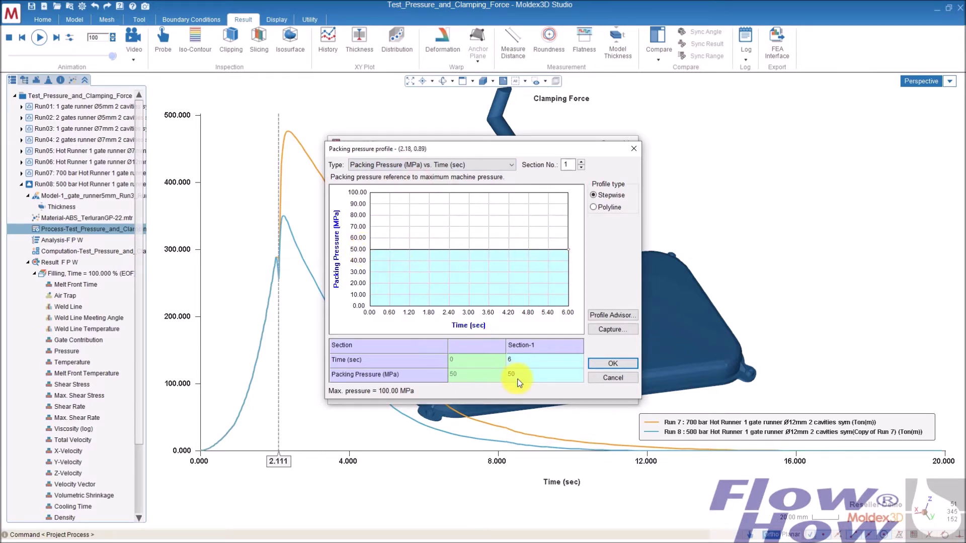
pyautogui.click(620, 379)
pyautogui.click(610, 394)
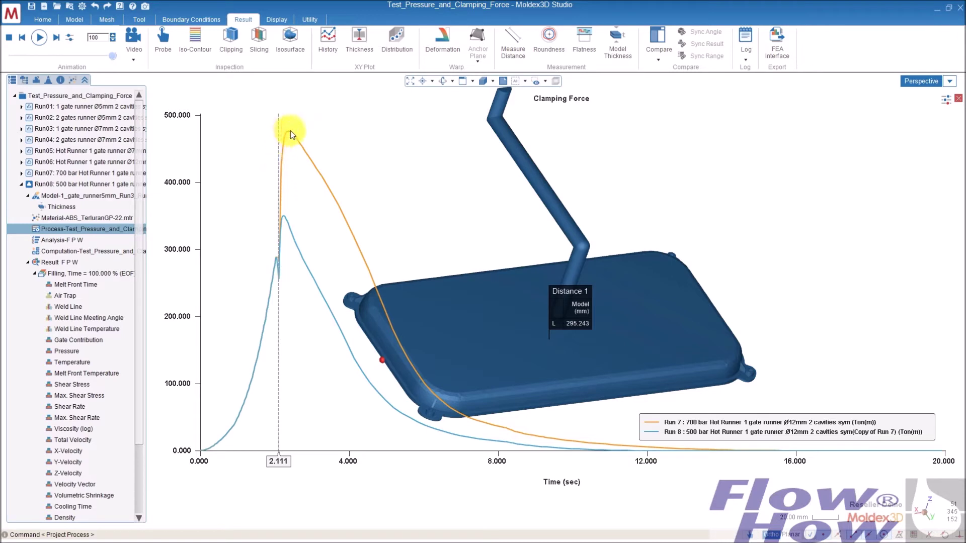
pyautogui.click(285, 218)
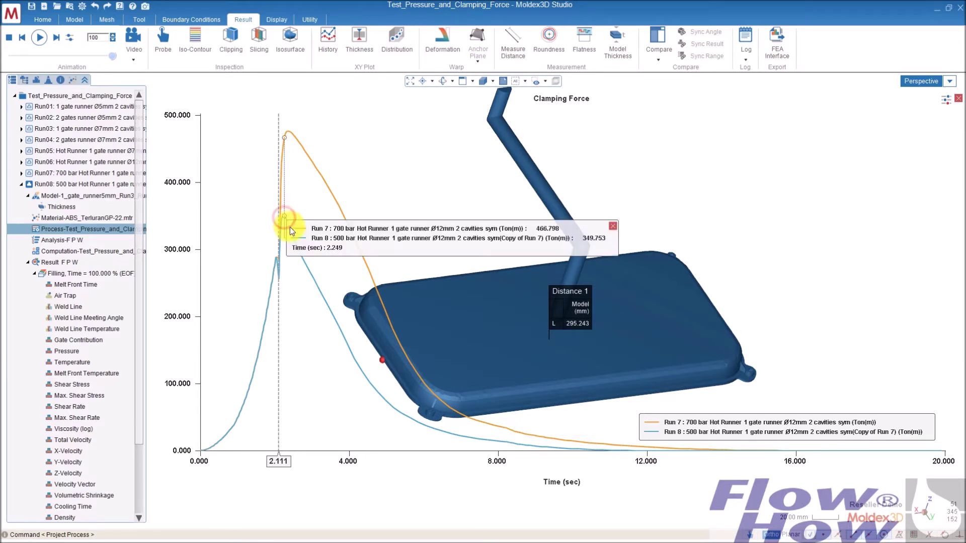
pyautogui.click(612, 227)
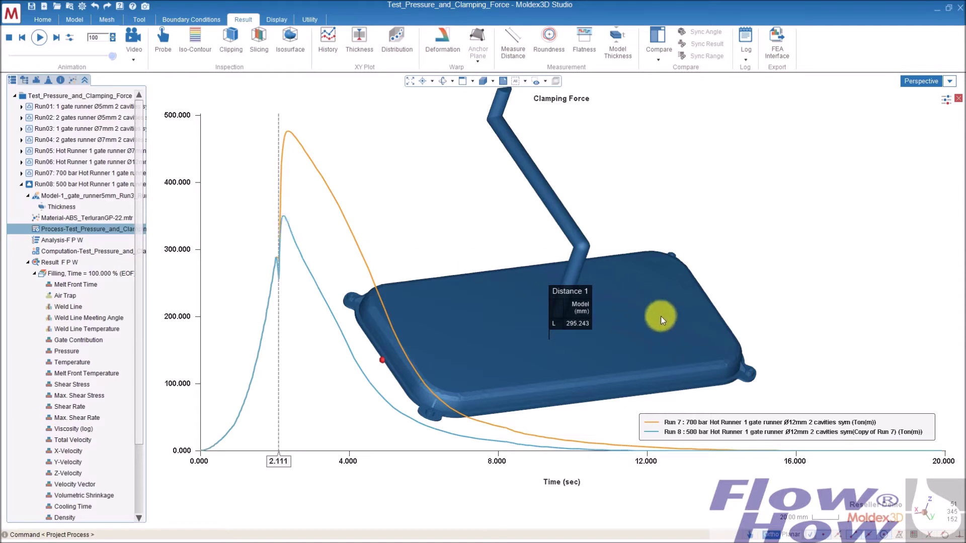
pyautogui.click(959, 99)
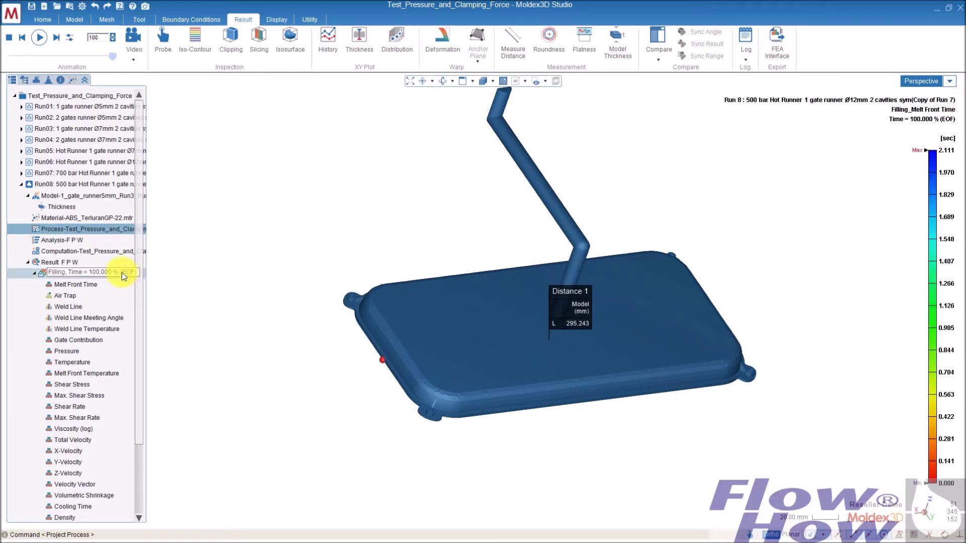
# Select Run07 and load its Warpage Total Displacement (0.503–1.815 mm)
pyautogui.moveTo(137, 301); pyautogui.dragTo(140, 392)
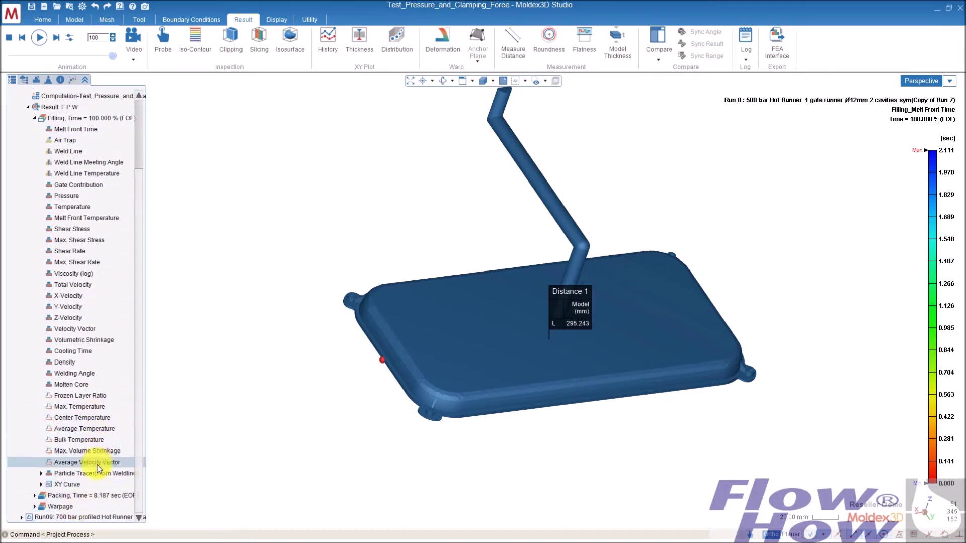
pyautogui.scroll(5, 98, 465)
pyautogui.click(32, 163)
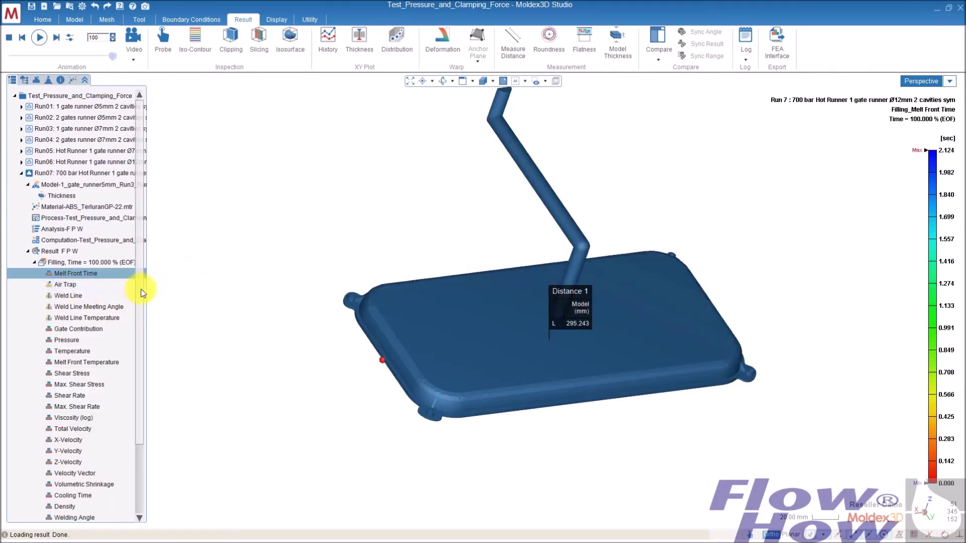
pyautogui.scroll(-5, 137, 347)
pyautogui.click(70, 495)
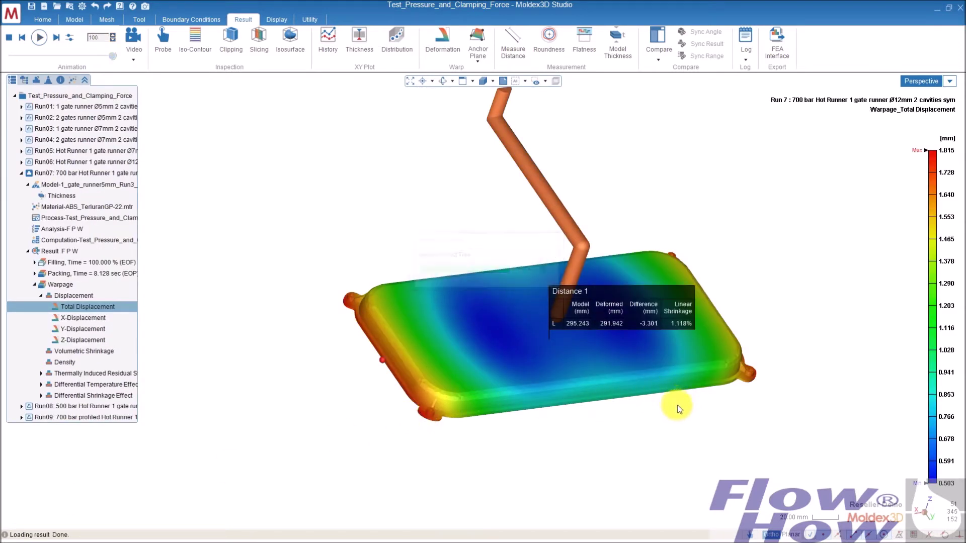
pyautogui.moveTo(665, 411); pyautogui.dragTo(733, 334, button='middle')
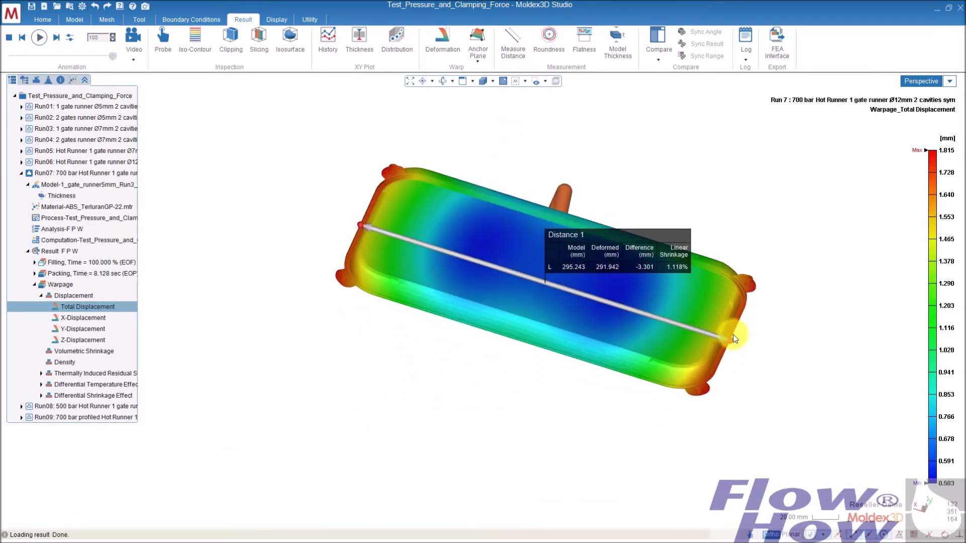
pyautogui.moveTo(414, 225); pyautogui.dragTo(689, 357, button='middle')
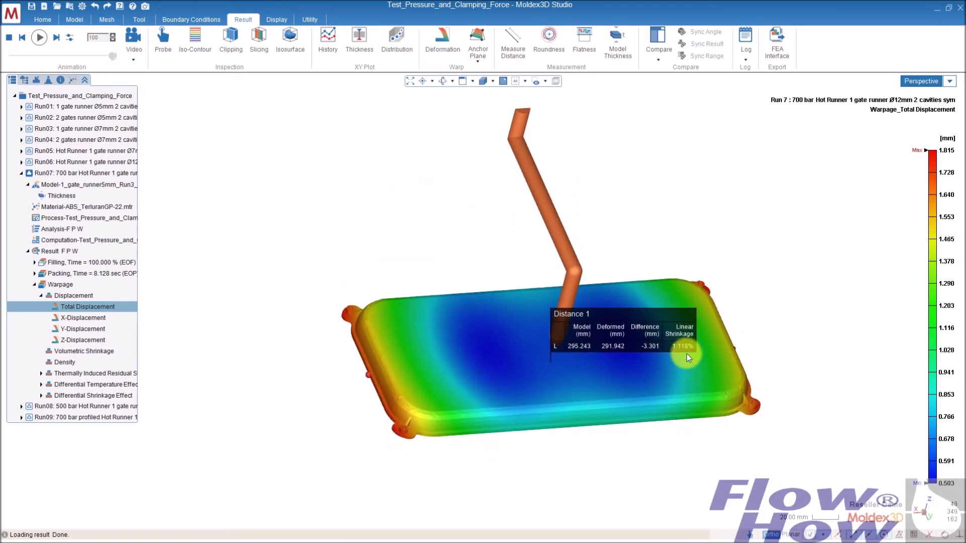
# Activate Run08, orbit its warpage displacement view, then make Run09 active
pyautogui.doubleClick(28, 407)
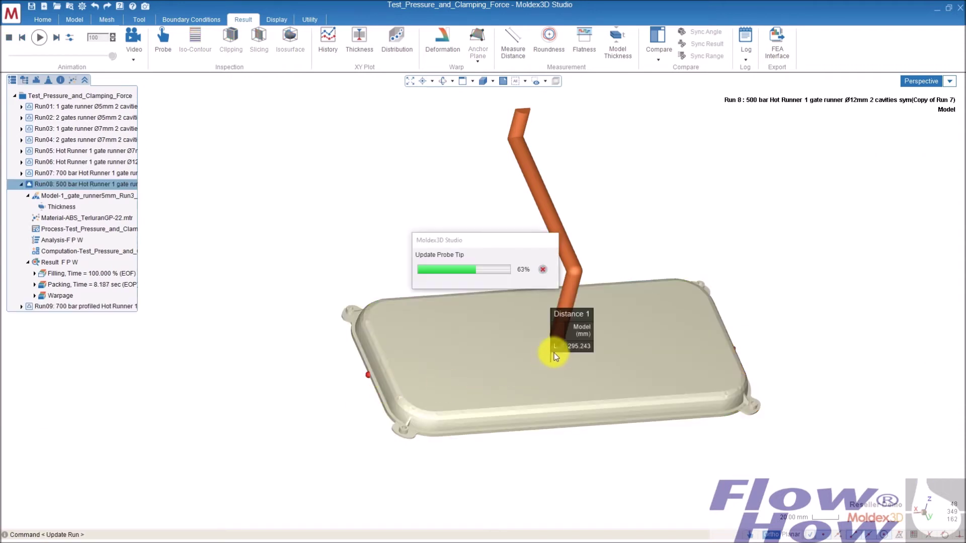
pyautogui.moveTo(528, 388); pyautogui.dragTo(690, 361, button='middle')
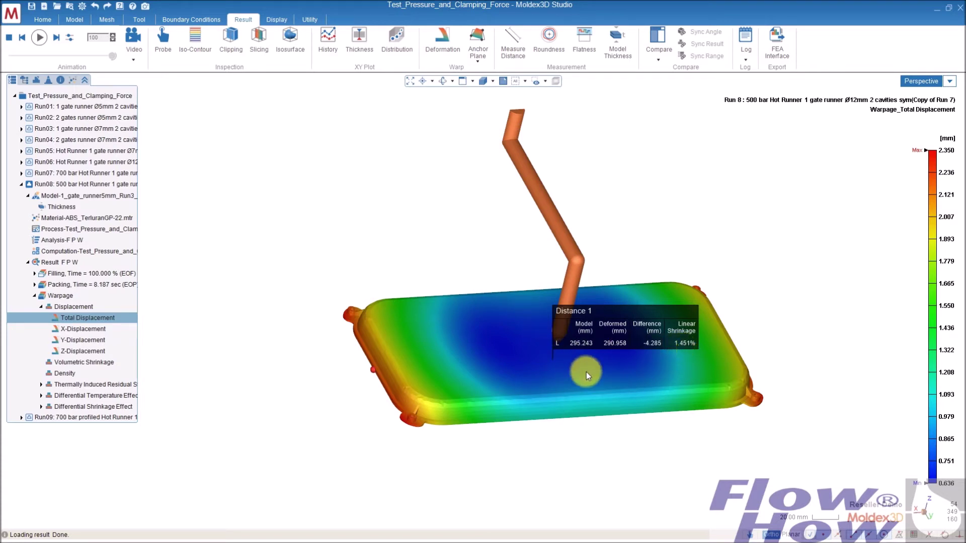
pyautogui.moveTo(587, 373); pyautogui.dragTo(643, 385, button='middle')
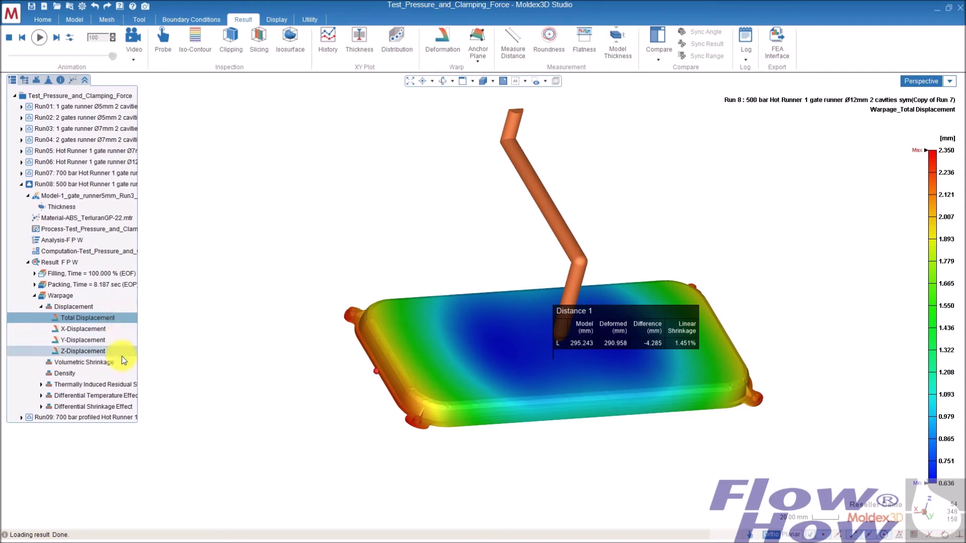
pyautogui.doubleClick(30, 418)
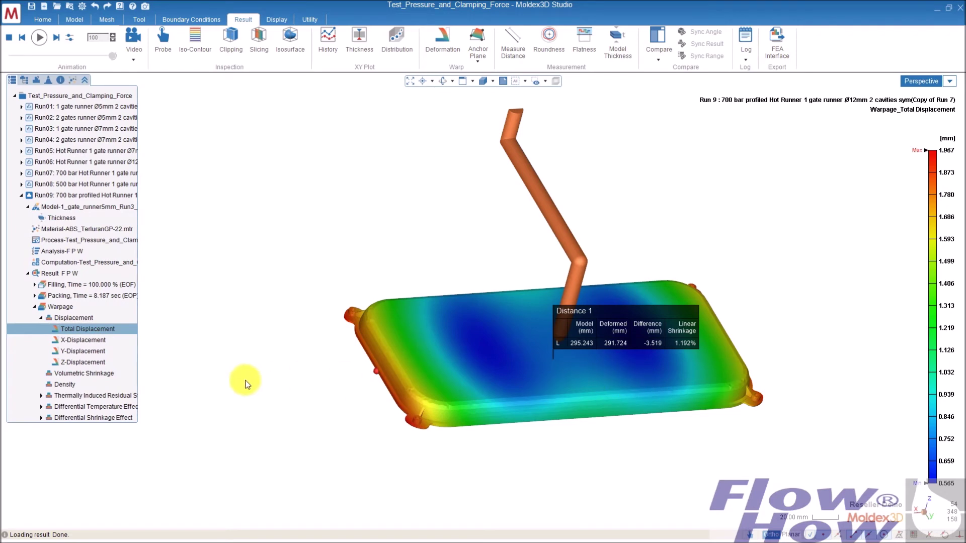
# Open Run 9's Process Wizard showing 500 MPa injection and 100 MPa packing limits
pyautogui.doubleClick(76, 241)
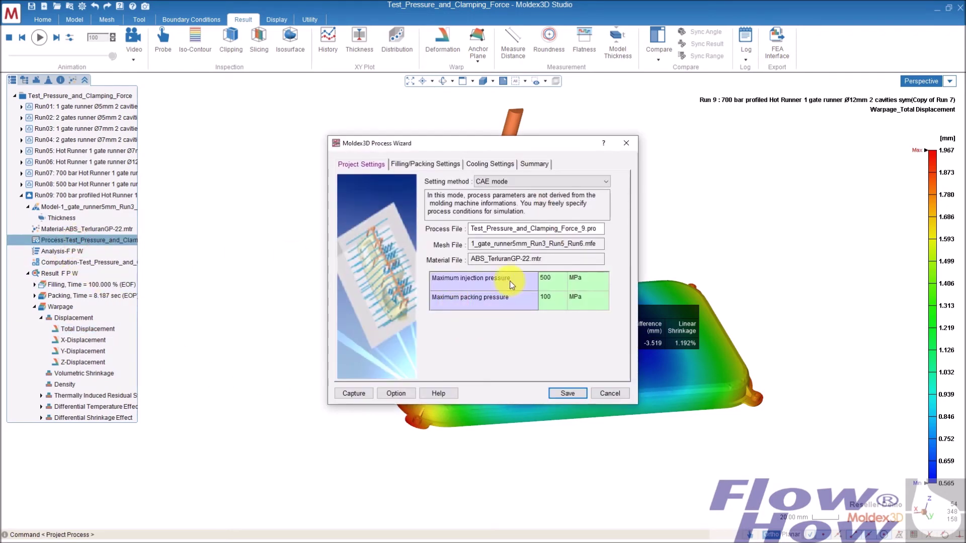
pyautogui.click(435, 164)
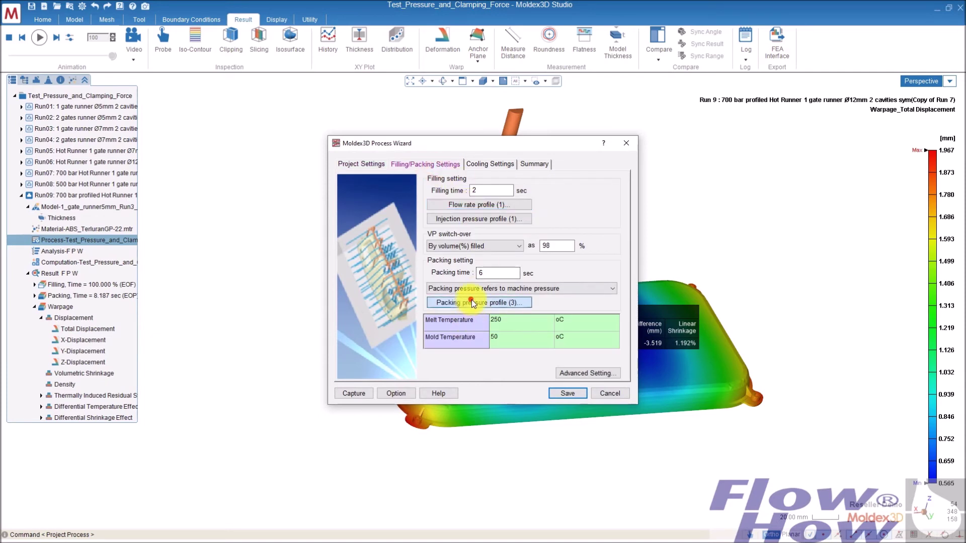
pyautogui.click(473, 303)
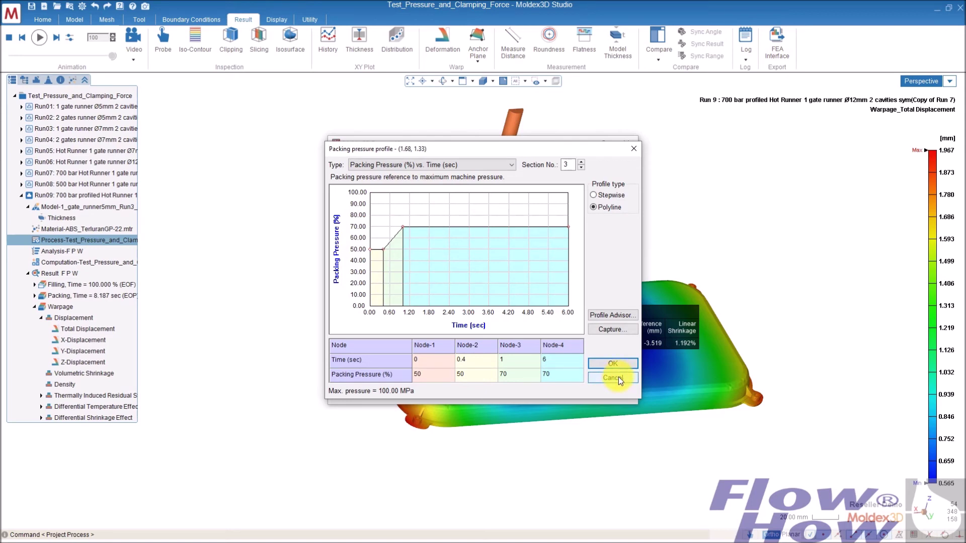
pyautogui.click(618, 377)
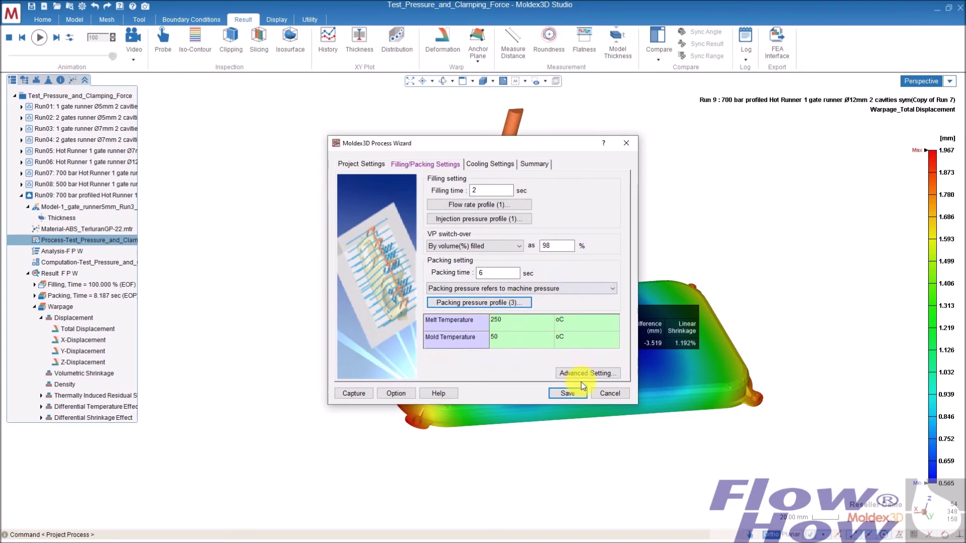
pyautogui.click(610, 392)
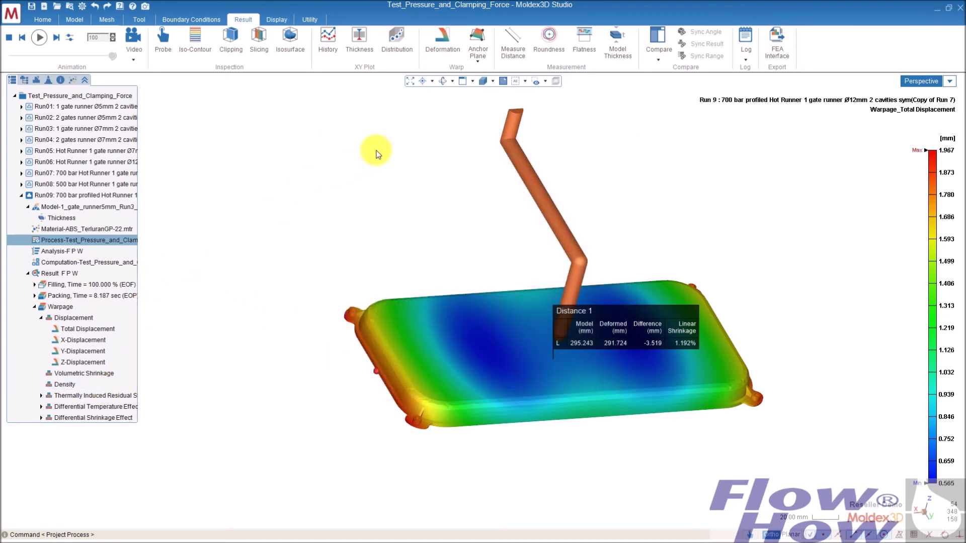
# Plot Run 7's packing Clamping Force history curve
pyautogui.click(330, 40)
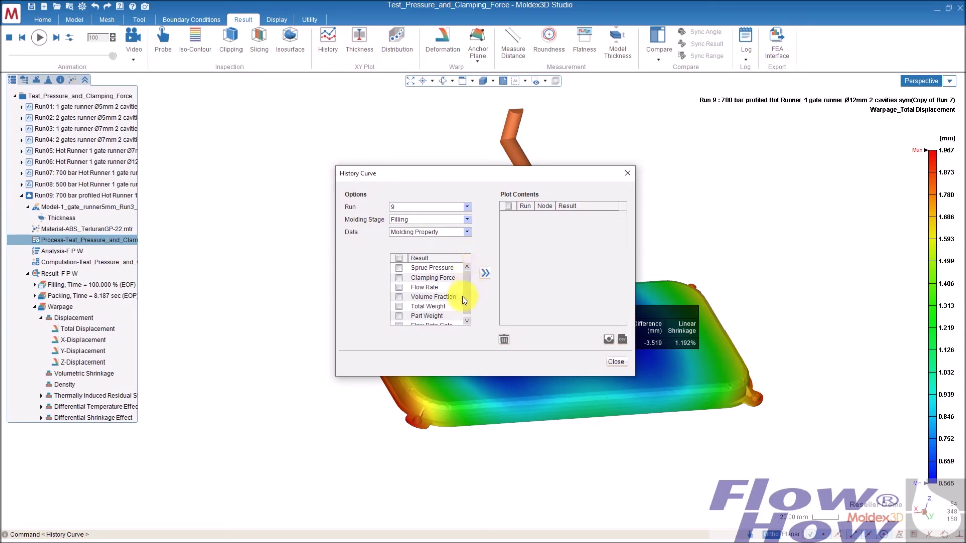
pyautogui.click(440, 206)
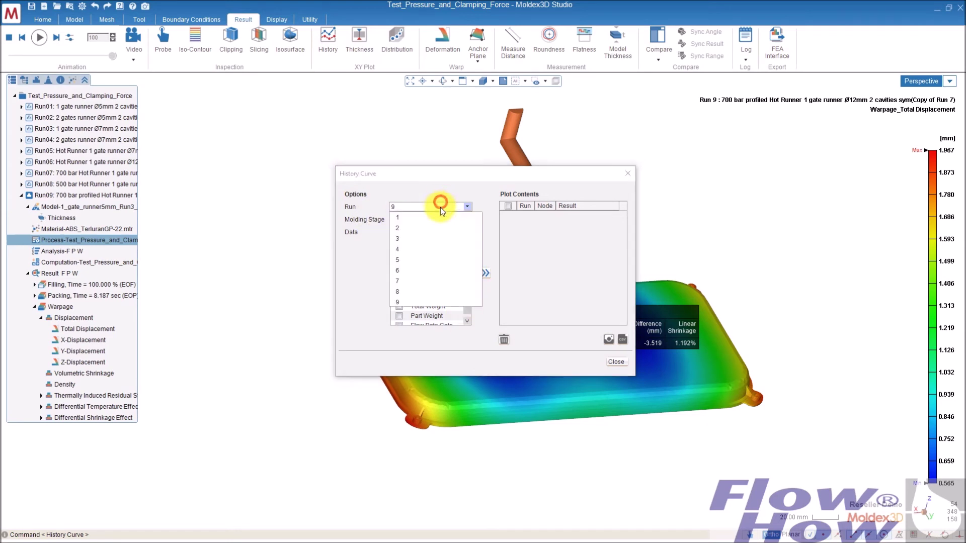
pyautogui.click(406, 282)
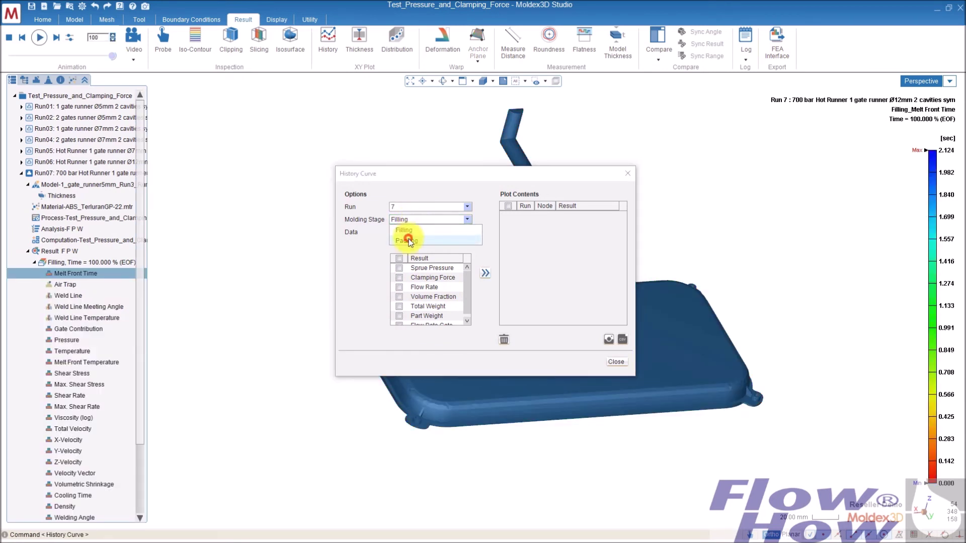
pyautogui.click(399, 278)
pyautogui.click(486, 273)
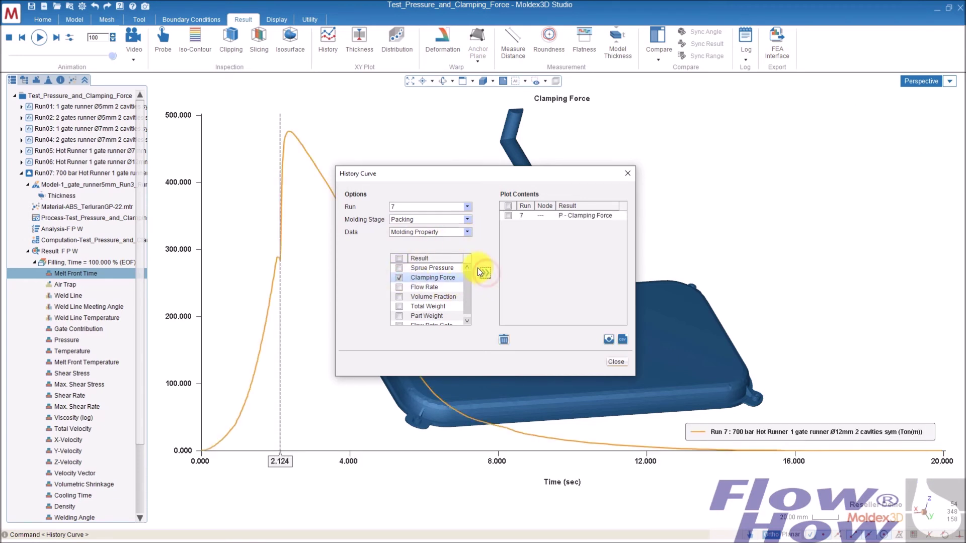
# Add Run 9's Clamping Force curve to the same chart and close the options
pyautogui.click(423, 208)
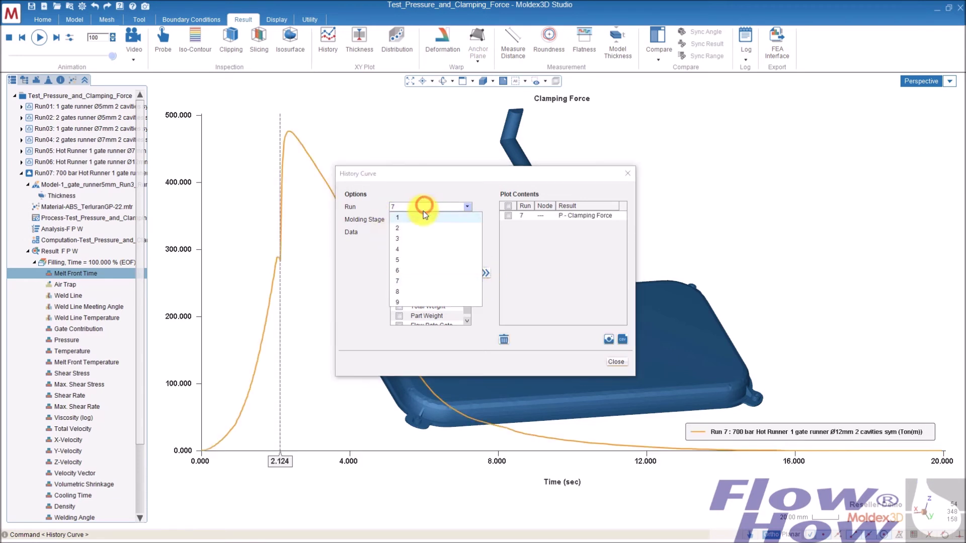
pyautogui.click(405, 302)
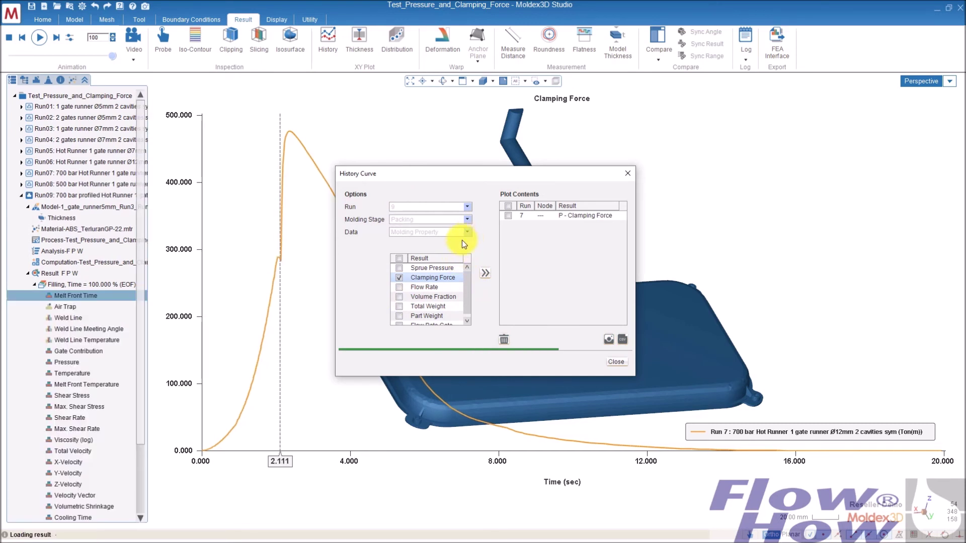
pyautogui.click(400, 278)
pyautogui.click(485, 273)
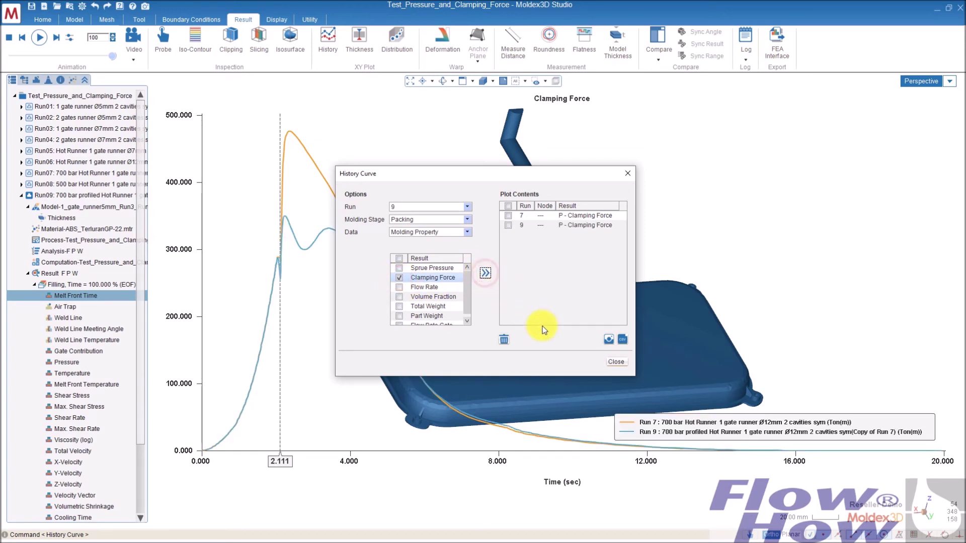
pyautogui.click(616, 362)
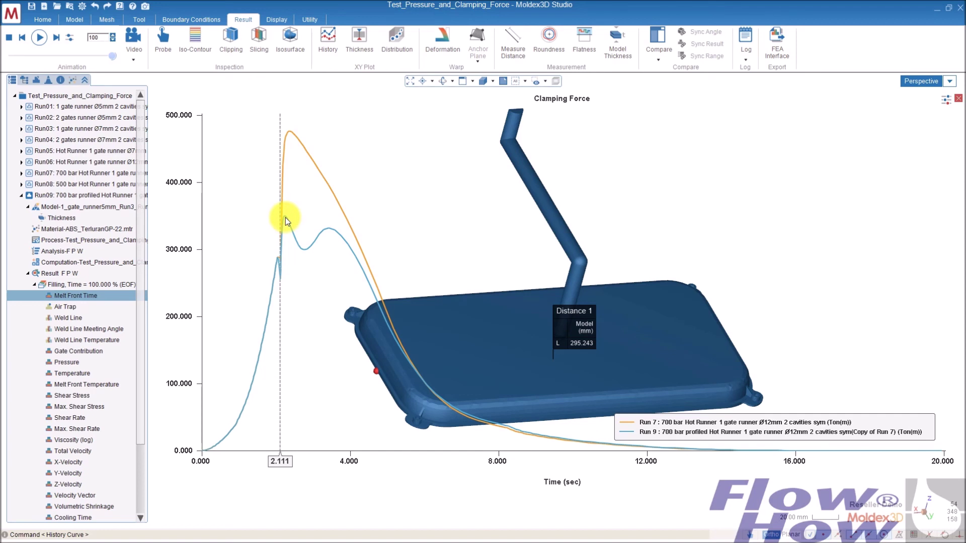
# Read Run 7 and Run 9 clamping force values near the peak, then dismiss the read-out
pyautogui.click(286, 217)
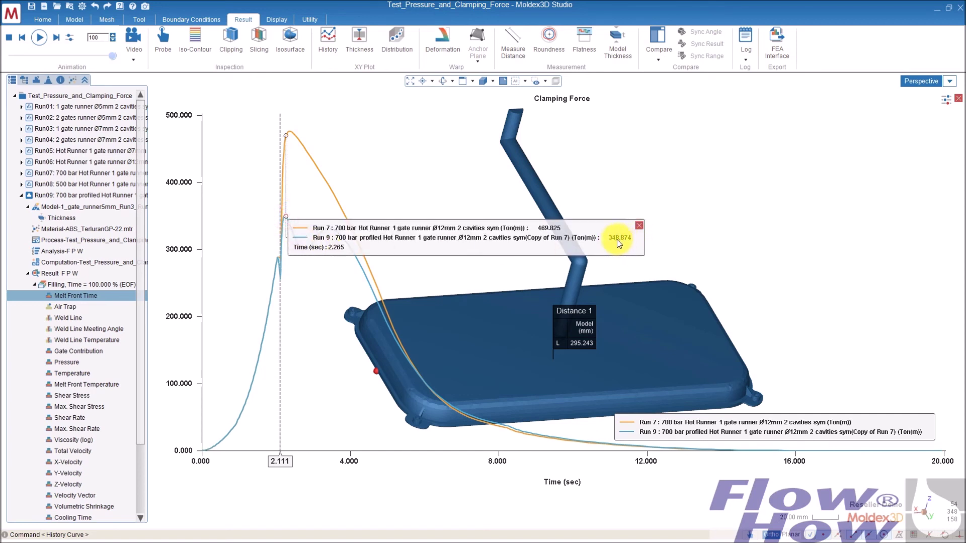
pyautogui.click(639, 226)
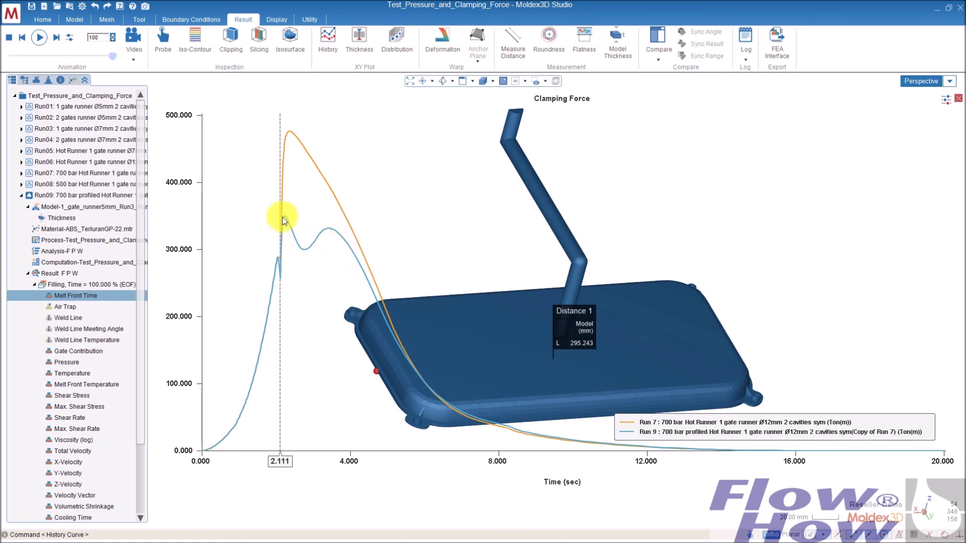